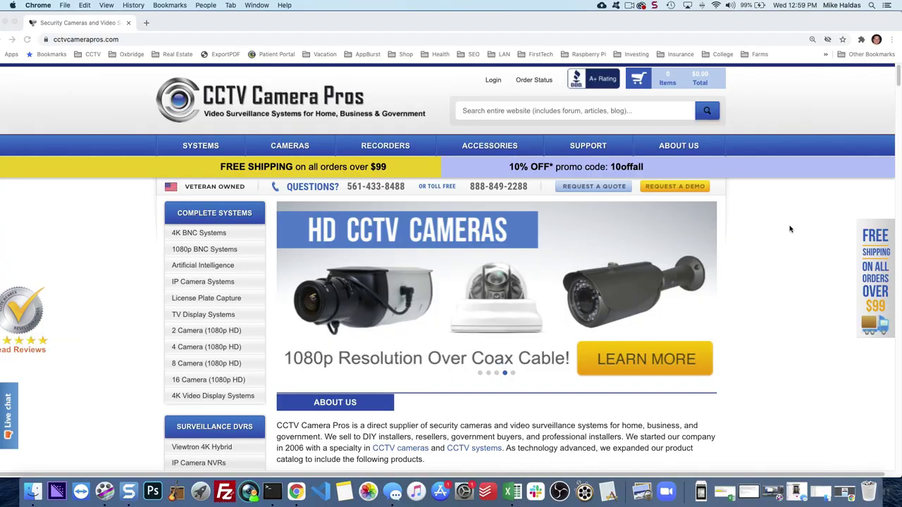
Open the Viewtron Software & Apps download page from the support section of cctvcamerapros.com.
{"action": "left_click", "coordinate": [139, 39]}
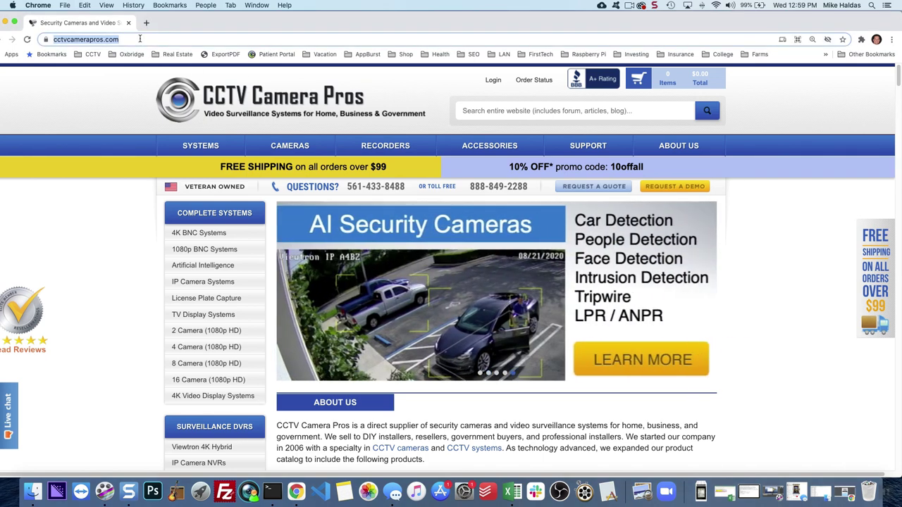
{"action": "mouse_move", "coordinate": [303, 145]}
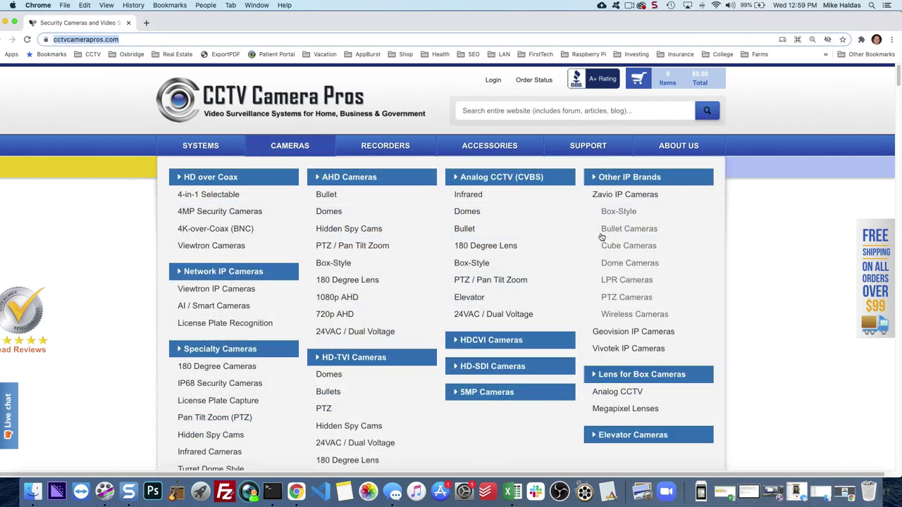
{"action": "mouse_move", "coordinate": [588, 145]}
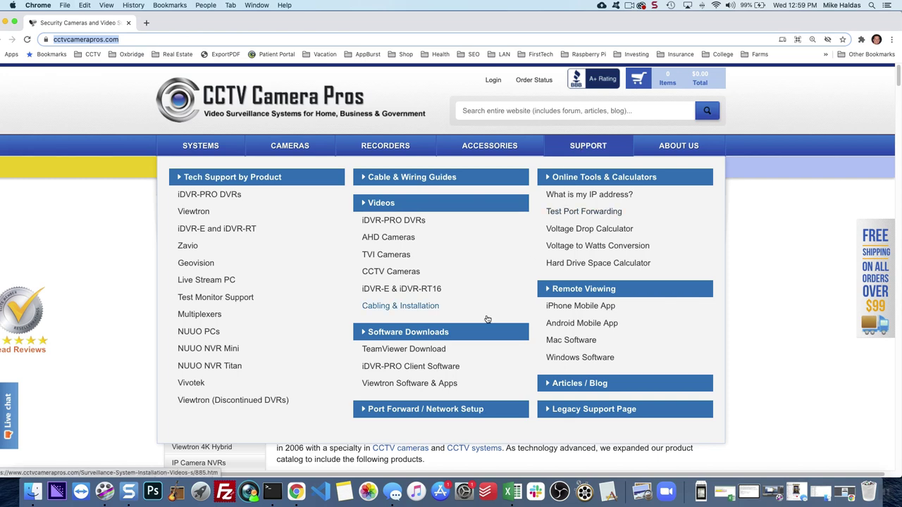
{"action": "left_click", "coordinate": [417, 385]}
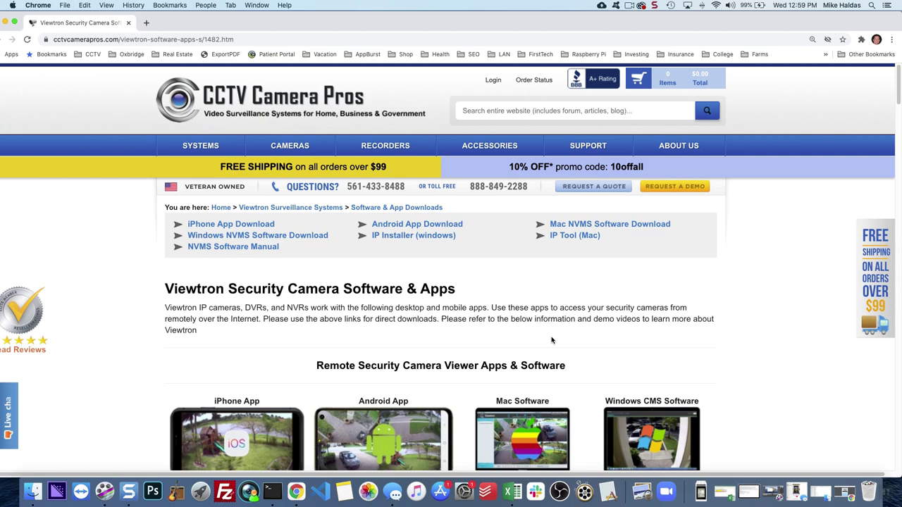
Download the Mac NVMS software as Viewtron-Mac-VMS into the Downloads folder inside the Viewtron folder.
{"action": "left_click", "coordinate": [631, 225]}
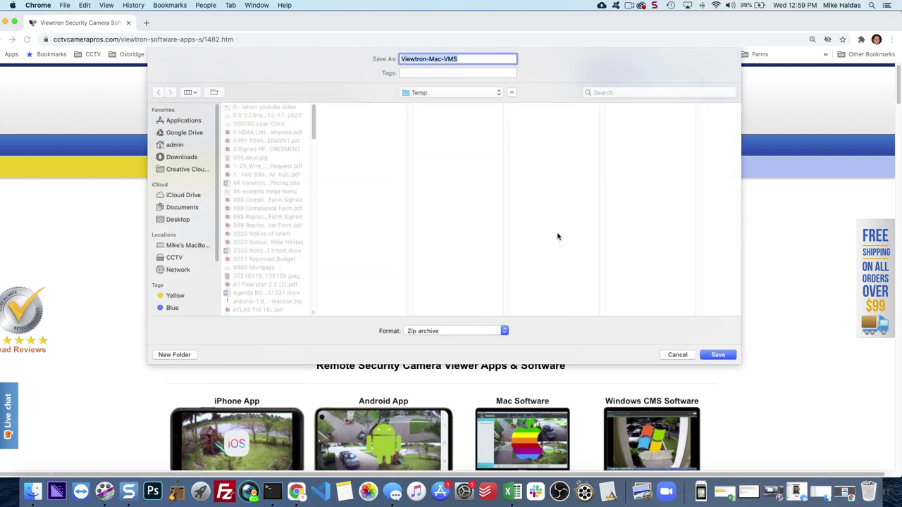
{"action": "left_click_drag", "start_coordinate": [314, 120], "coordinate": [316, 305]}
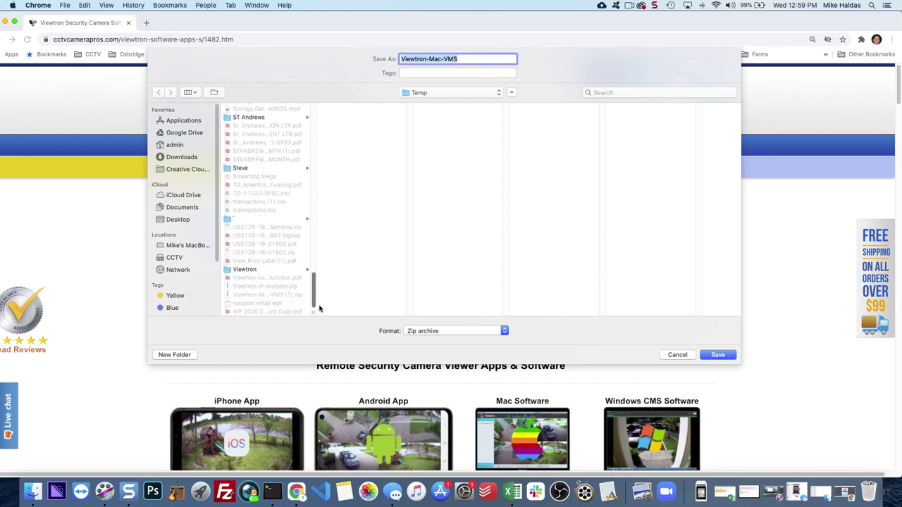
{"action": "left_click", "coordinate": [245, 269]}
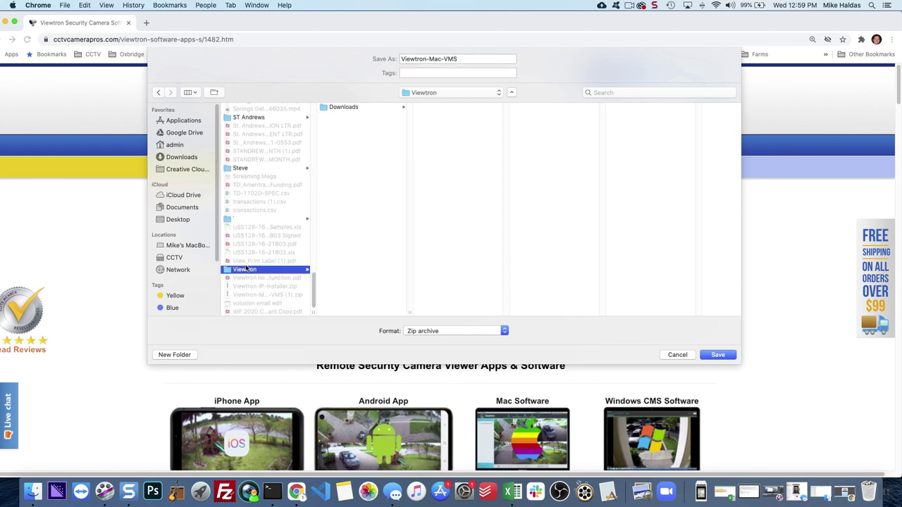
{"action": "left_click", "coordinate": [337, 107]}
{"action": "left_click", "coordinate": [717, 355]}
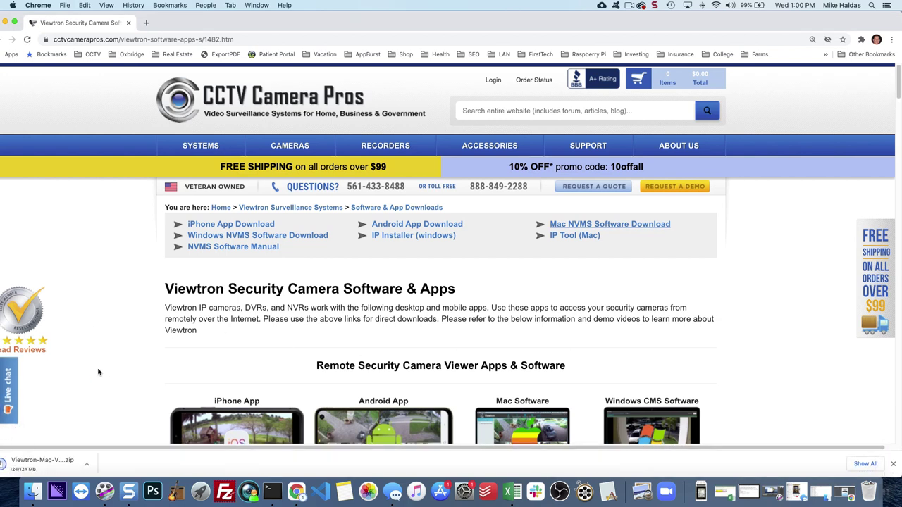
Show the downloaded Viewtron-Mac-VMS.zip in Finder, extract the archive and dismiss the Archive Utility message.
{"action": "left_click", "coordinate": [87, 465]}
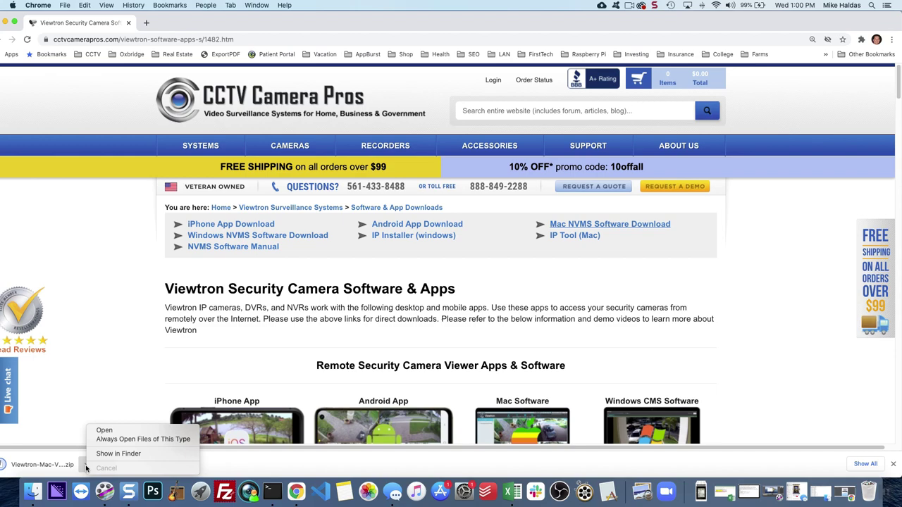
{"action": "left_click", "coordinate": [122, 455]}
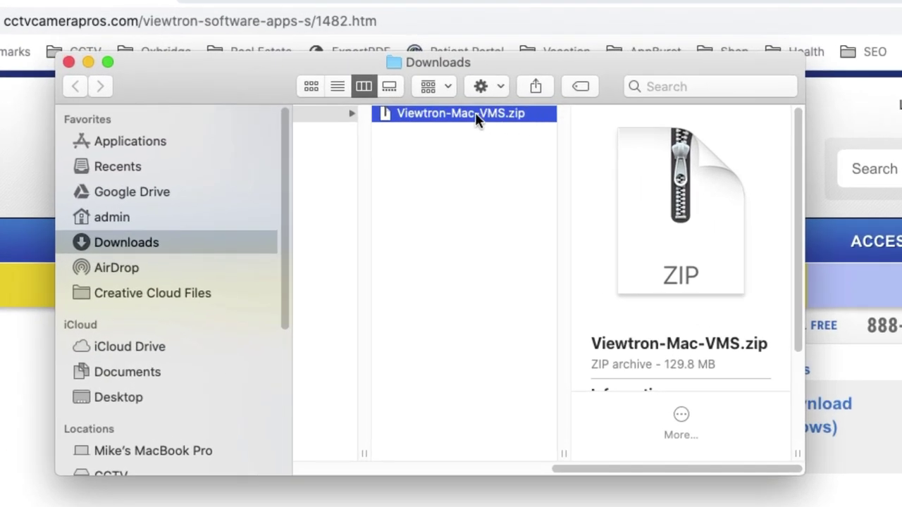
{"action": "double_click", "coordinate": [475, 112]}
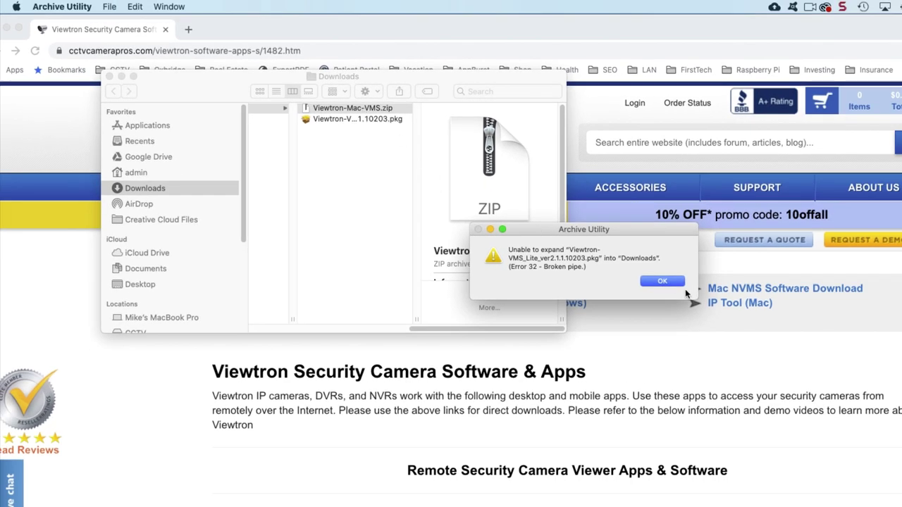
{"action": "left_click", "coordinate": [663, 281]}
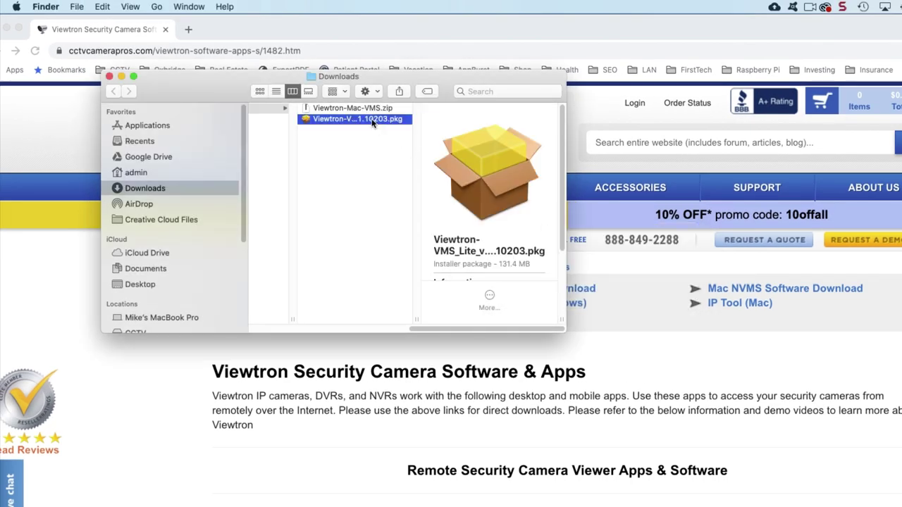
Open Viewtron-VMS_Lite_ver2.1.1.10203.pkg, allowing the blocked package in the Security & Privacy general settings, and close the preferences and Downloads windows.
{"action": "double_click", "coordinate": [307, 124]}
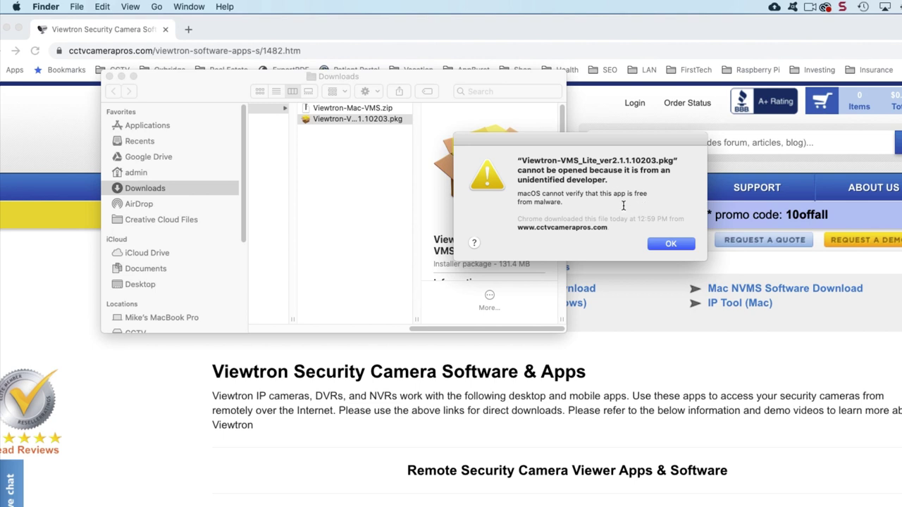
{"action": "left_click", "coordinate": [673, 246]}
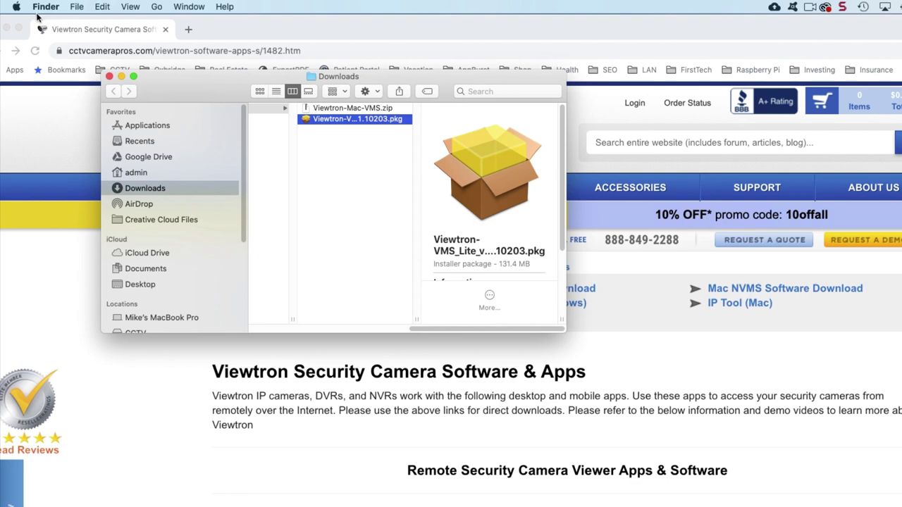
{"action": "left_click", "coordinate": [16, 7]}
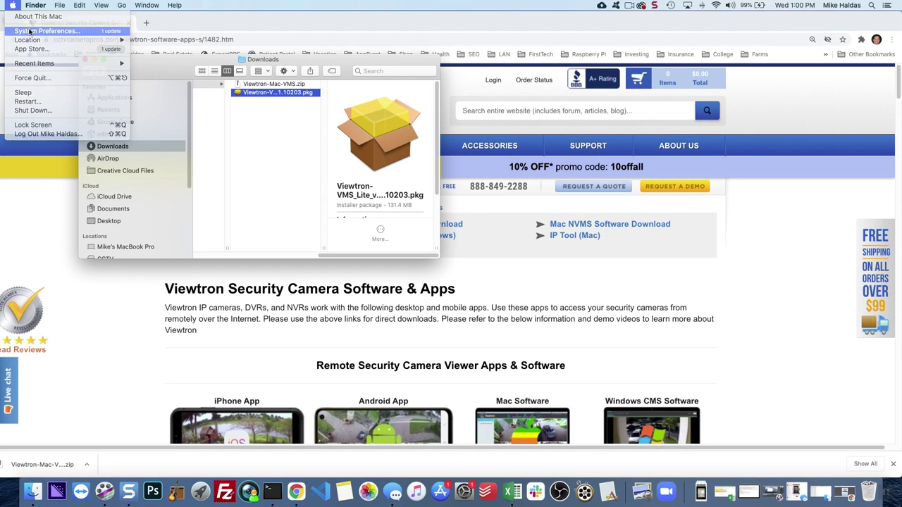
{"action": "left_click", "coordinate": [58, 39]}
{"action": "left_click", "coordinate": [564, 266]}
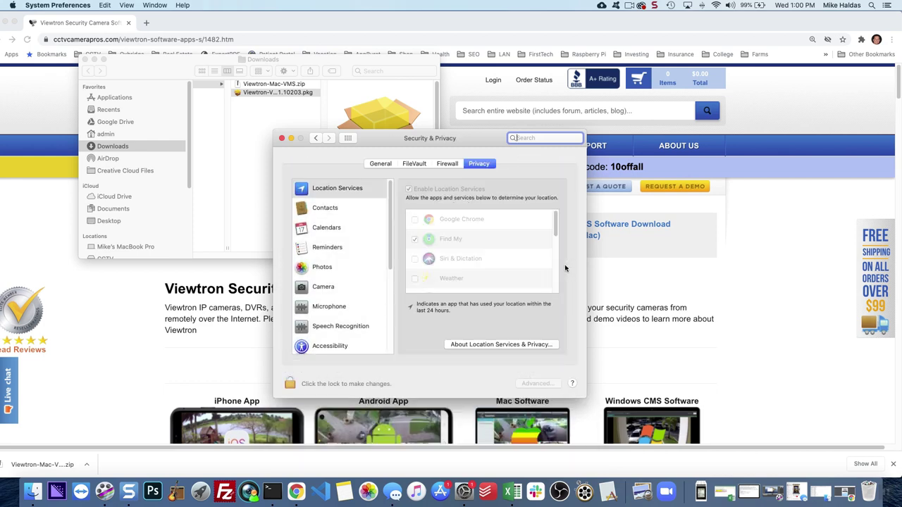
{"action": "left_click", "coordinate": [380, 165]}
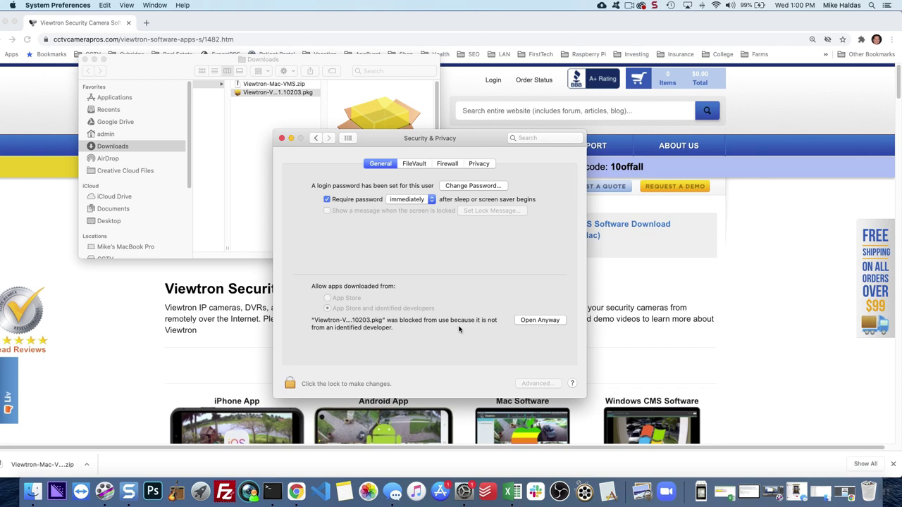
{"action": "left_click", "coordinate": [530, 322]}
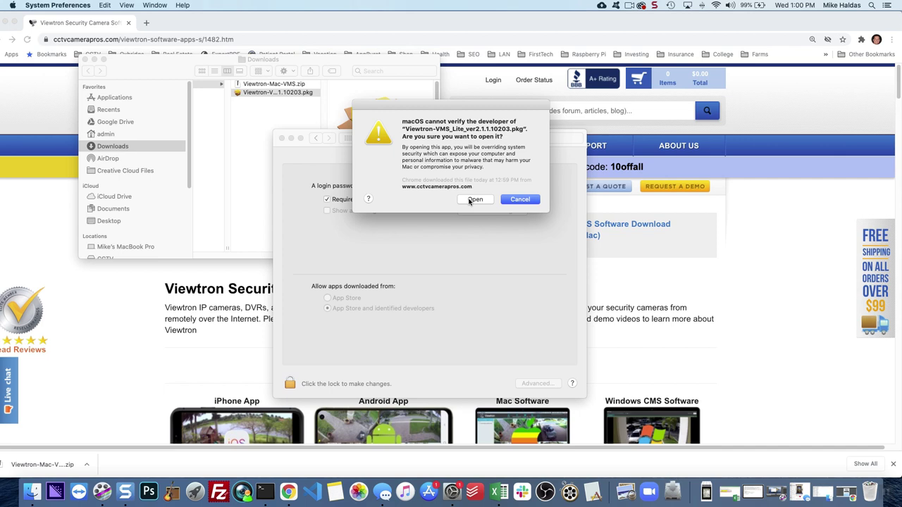
{"action": "left_click", "coordinate": [470, 200]}
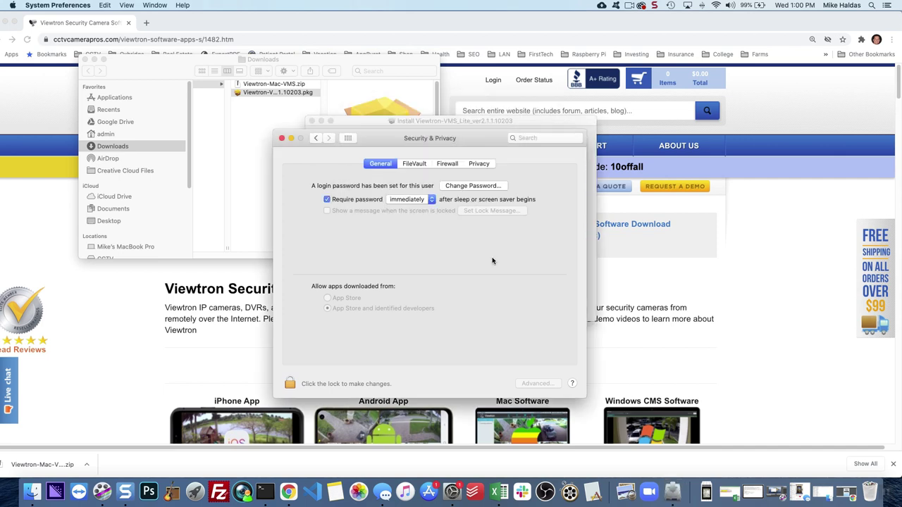
{"action": "left_click", "coordinate": [281, 138]}
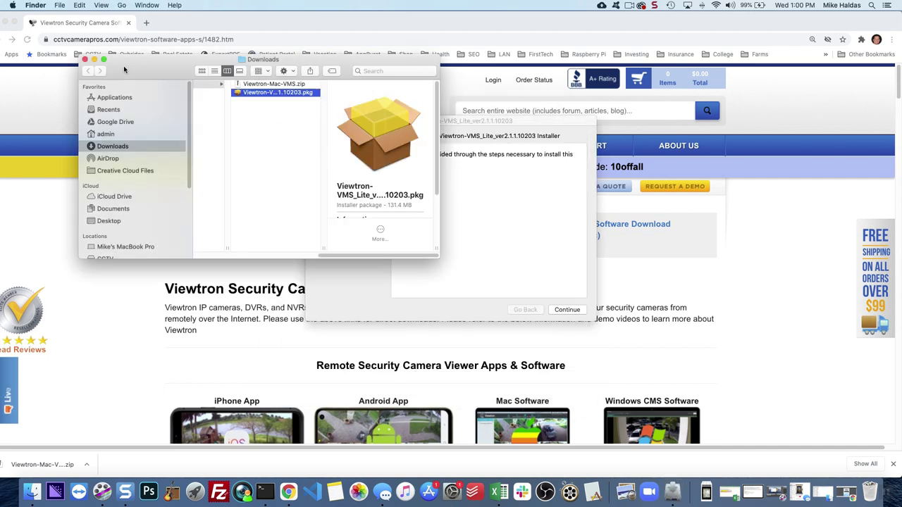
{"action": "left_click", "coordinate": [85, 60]}
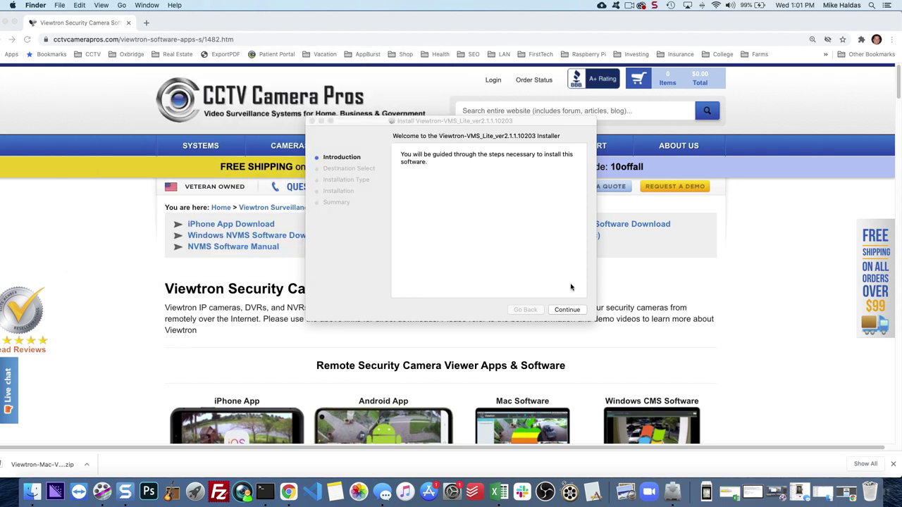
Run the standard Viewtron-VMS_Lite installation on Macintosh HD, authorizing it with the Mac account password.
{"action": "left_click", "coordinate": [572, 308]}
{"action": "left_click", "coordinate": [570, 310]}
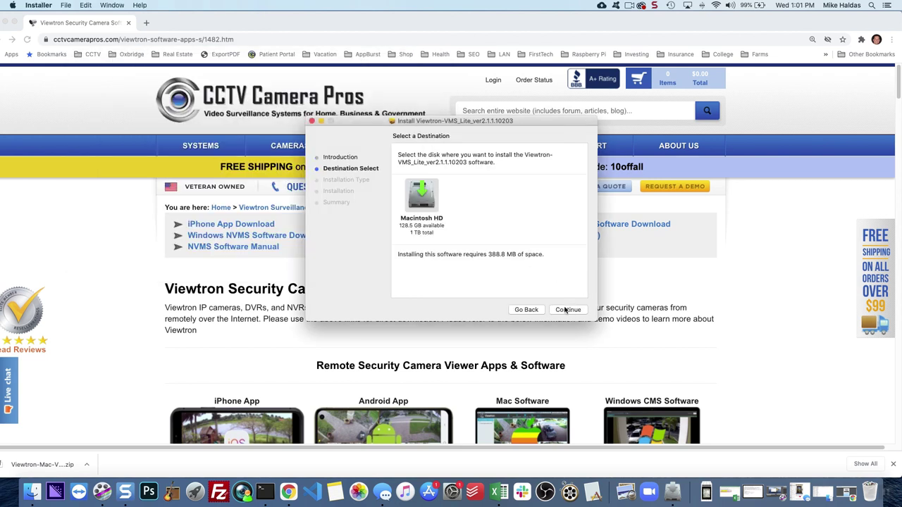
{"action": "left_click", "coordinate": [565, 310]}
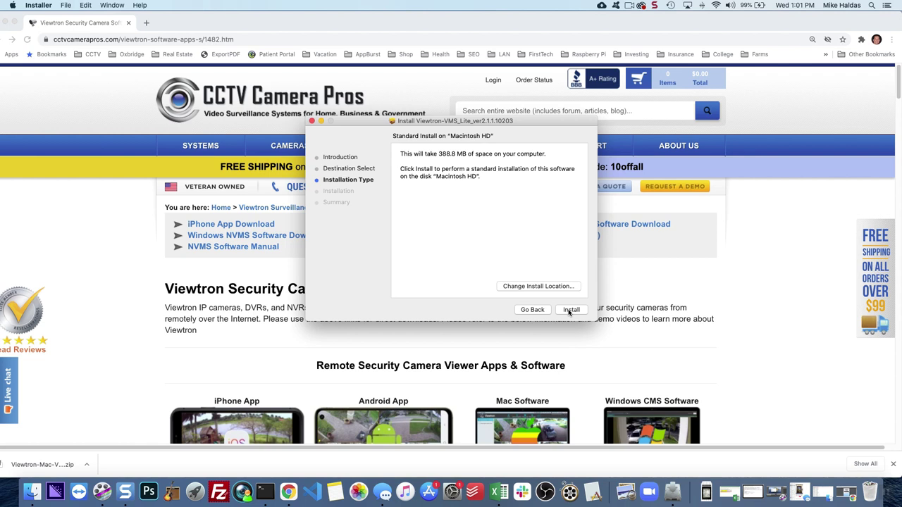
{"action": "left_click", "coordinate": [570, 310]}
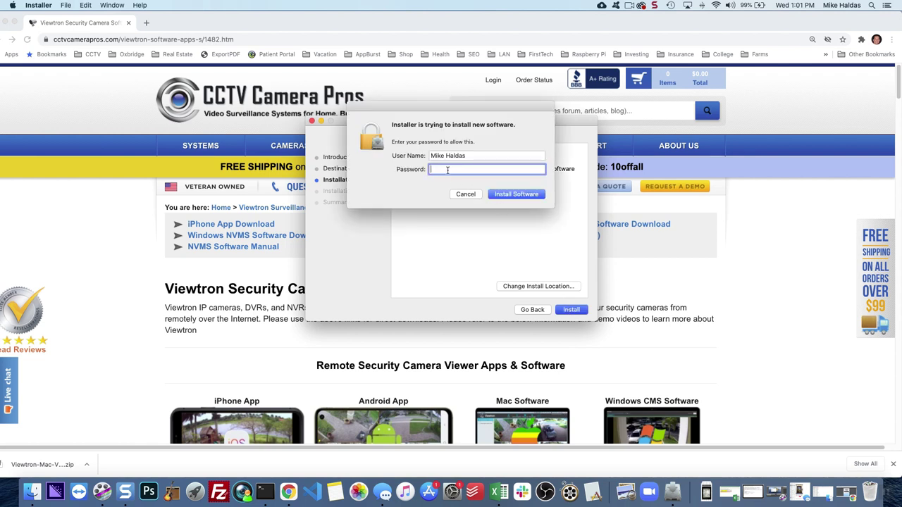
{"action": "type", "text": "********"}
{"action": "left_click", "coordinate": [527, 193]}
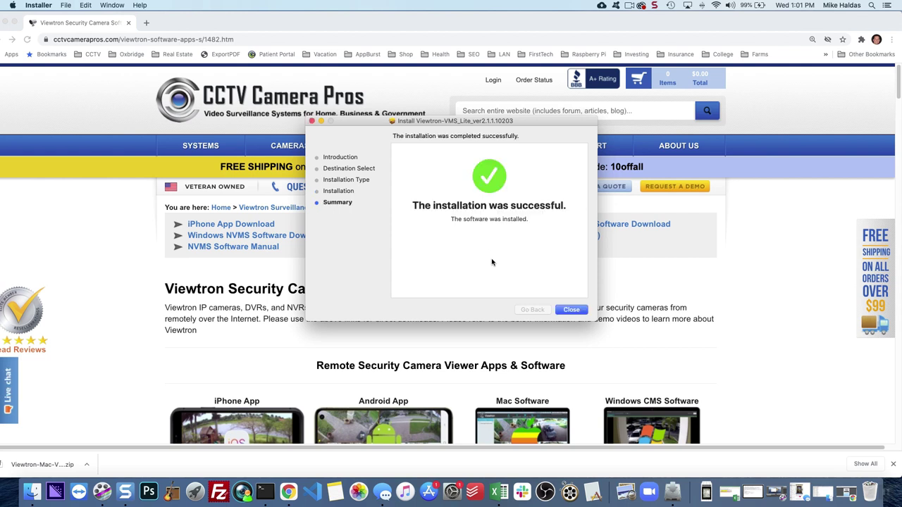
Close the installer, allow it to access the Downloads folder and move the installer package to the Trash.
{"action": "left_click", "coordinate": [572, 310]}
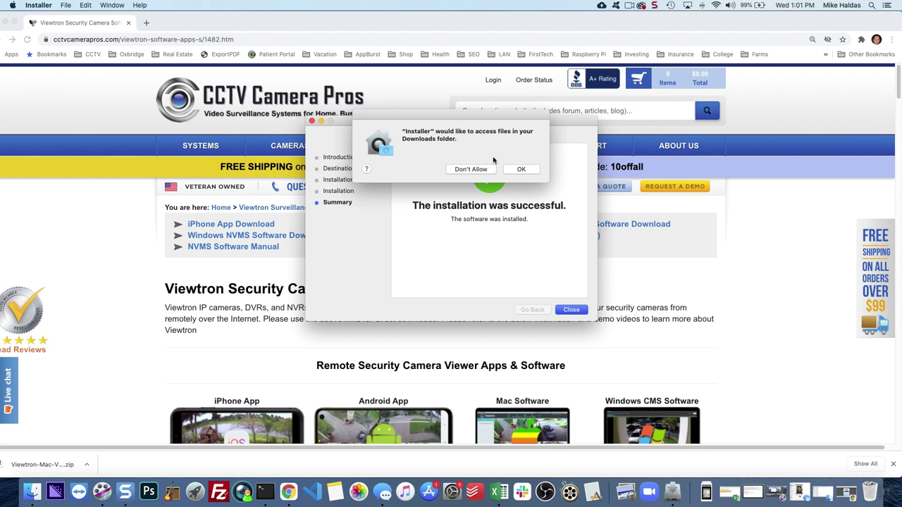
{"action": "left_click", "coordinate": [521, 170]}
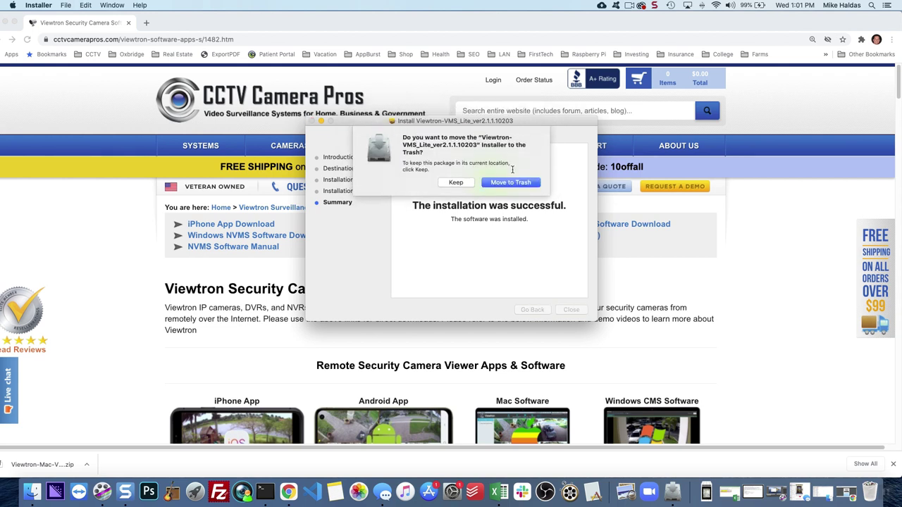
{"action": "left_click", "coordinate": [498, 183]}
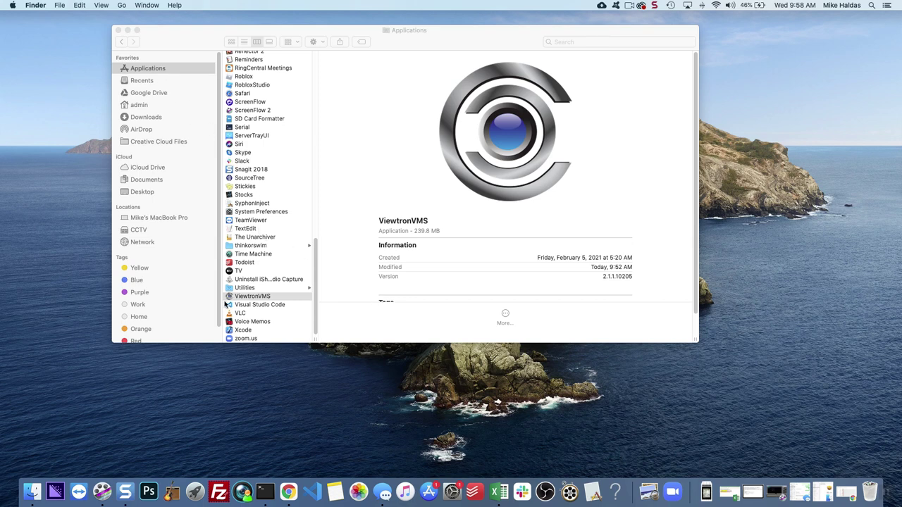
Add ViewtronVMS from the Applications folder to the Dock, close the Finder window and launch the program.
{"action": "left_click_drag", "start_coordinate": [229, 299], "coordinate": [610, 499]}
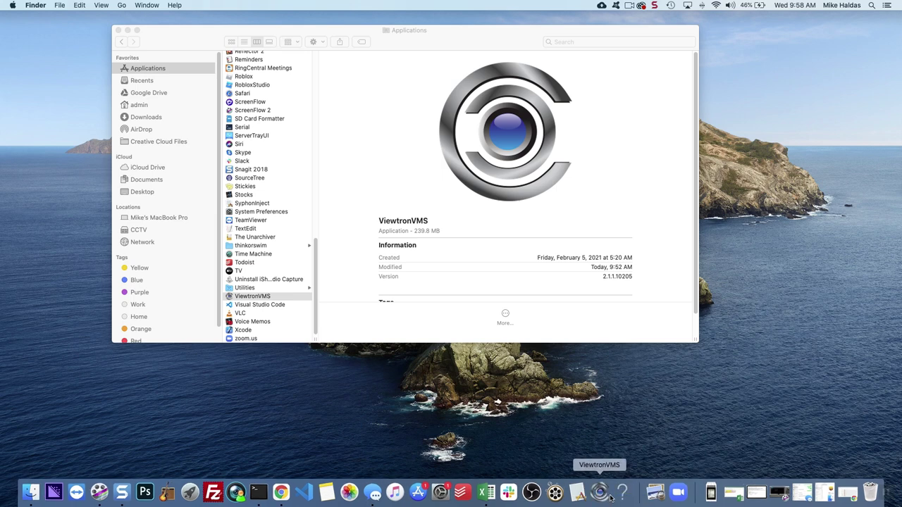
{"action": "left_click", "coordinate": [118, 30]}
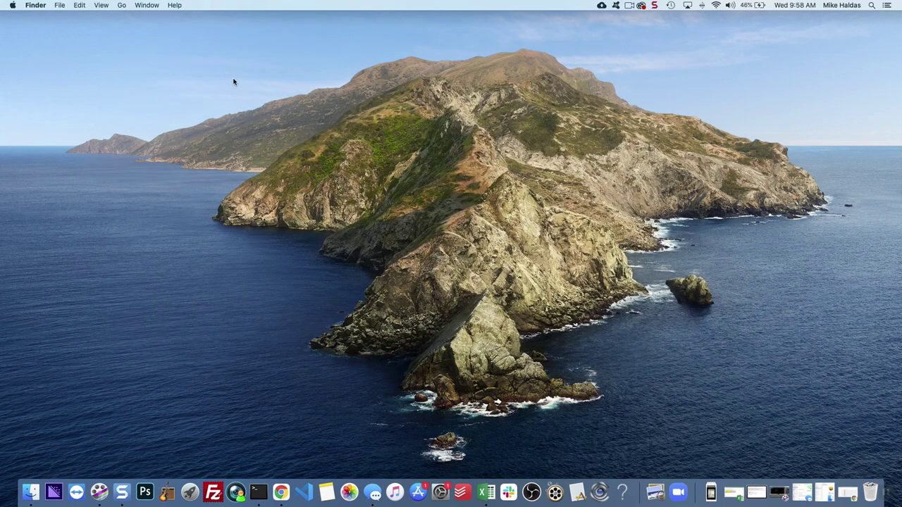
{"action": "left_click", "coordinate": [598, 492]}
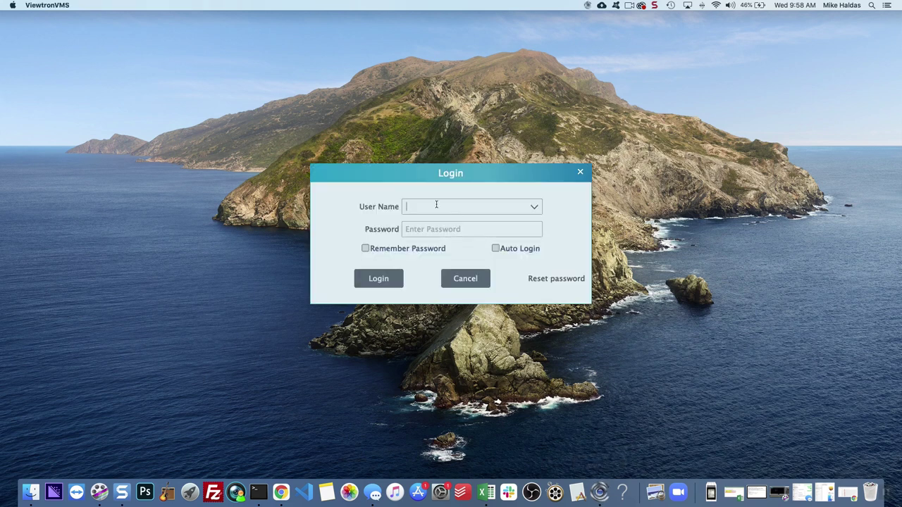
Log in to ViewtronVMS with user name admin and the account password, with Remember Password enabled.
{"action": "type", "text": "admin"}
{"action": "left_click", "coordinate": [421, 231]}
{"action": "type", "text": "a"}
{"action": "left_click", "coordinate": [365, 249]}
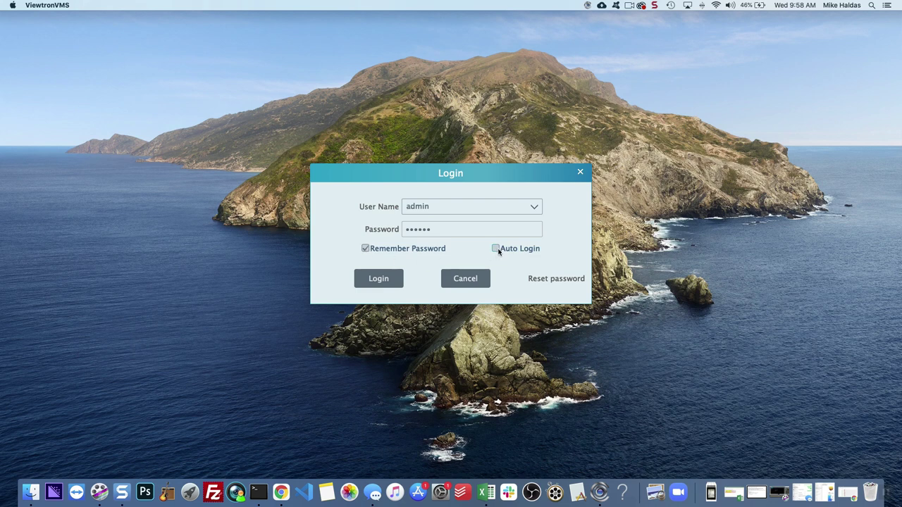
{"action": "left_click", "coordinate": [396, 279]}
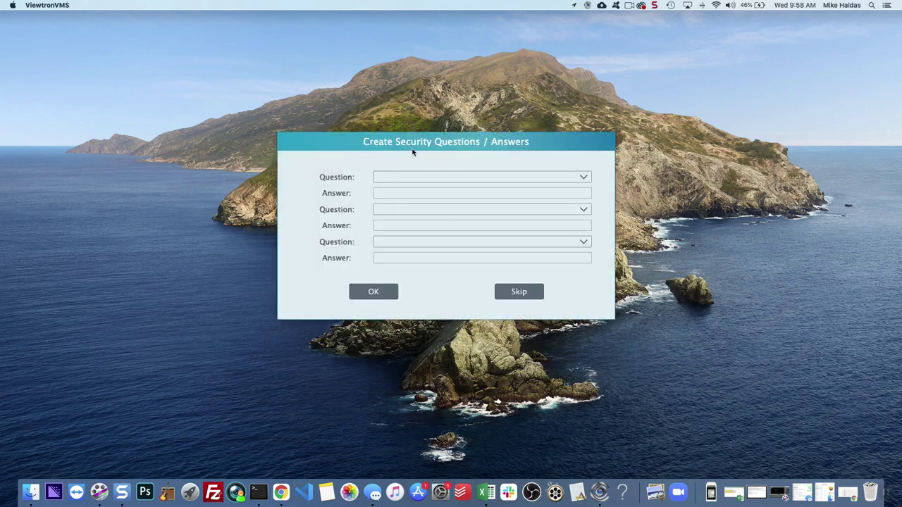
Skip creating the security questions and maximize the Viewtron main window.
{"action": "left_click", "coordinate": [519, 292]}
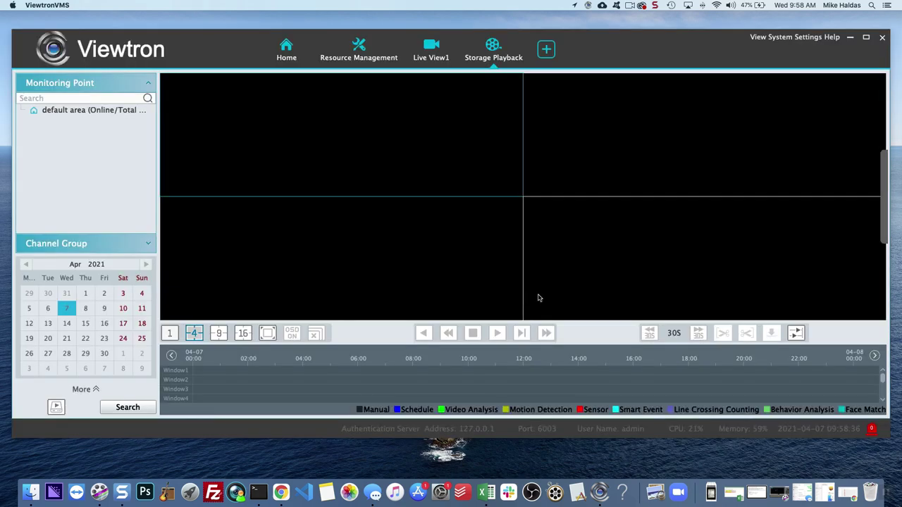
{"action": "left_click", "coordinate": [866, 38]}
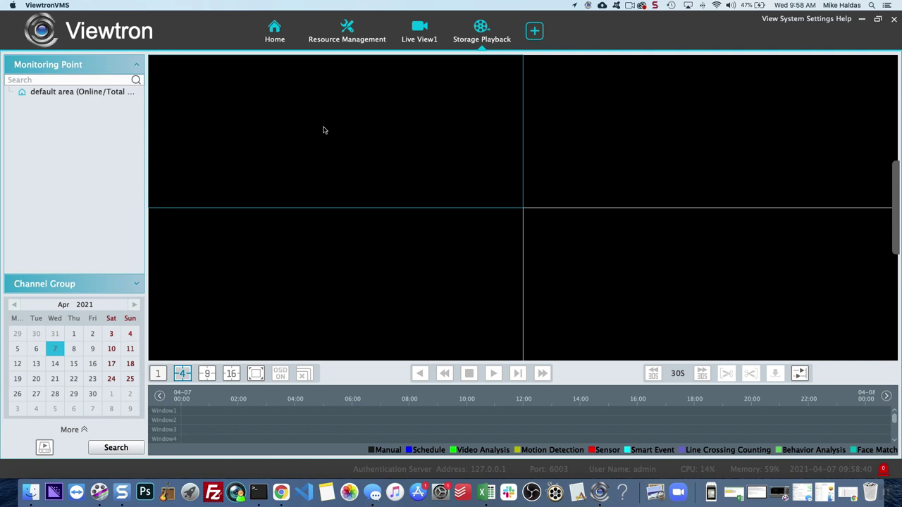
Start manually adding an encoding device in Resource Management, identified by Domain Name, and enter the recorder's autoddns.com address.
{"action": "left_click", "coordinate": [346, 38]}
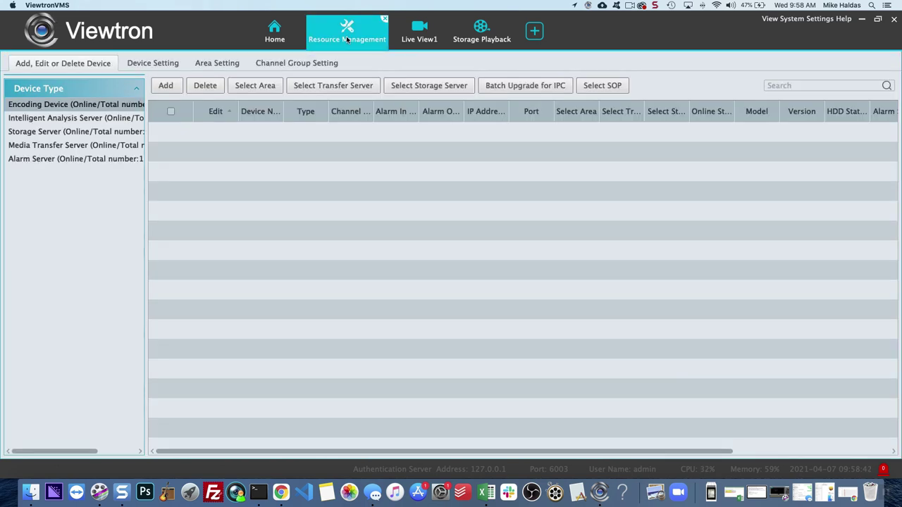
{"action": "left_click", "coordinate": [166, 86]}
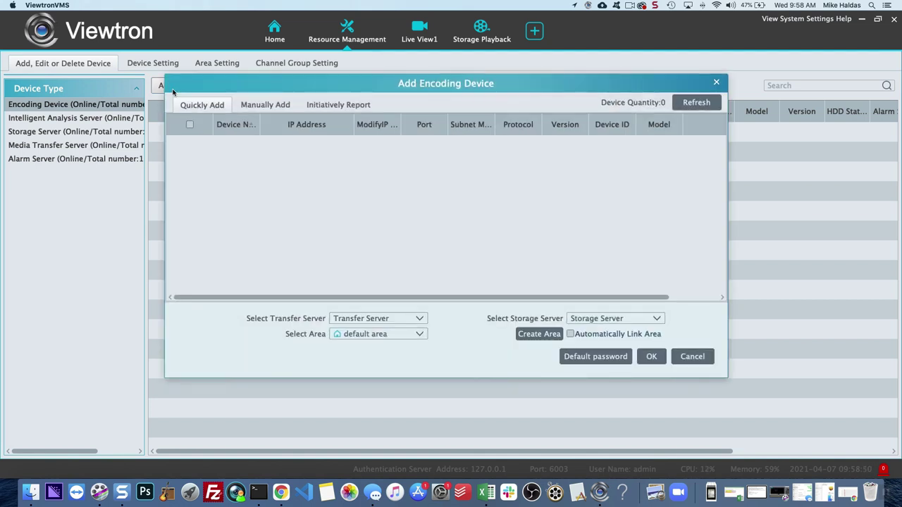
{"action": "left_click", "coordinate": [280, 108]}
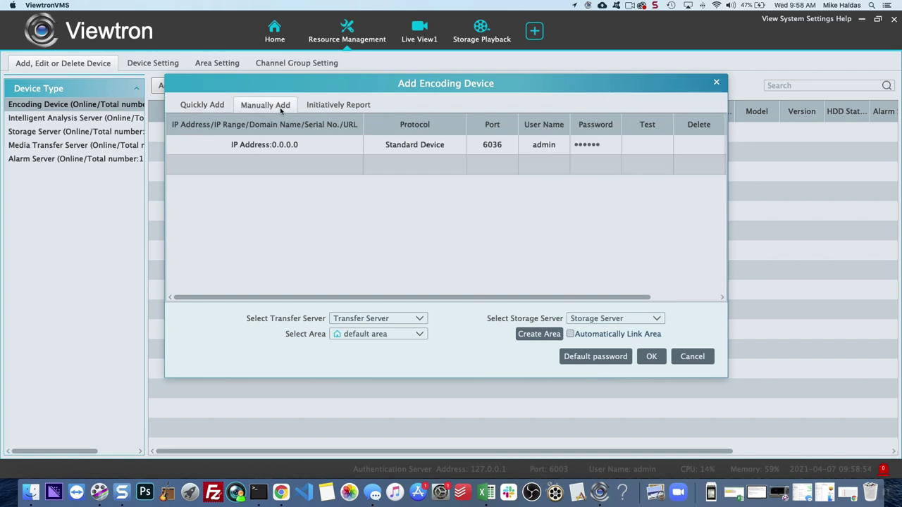
{"action": "left_click", "coordinate": [233, 147]}
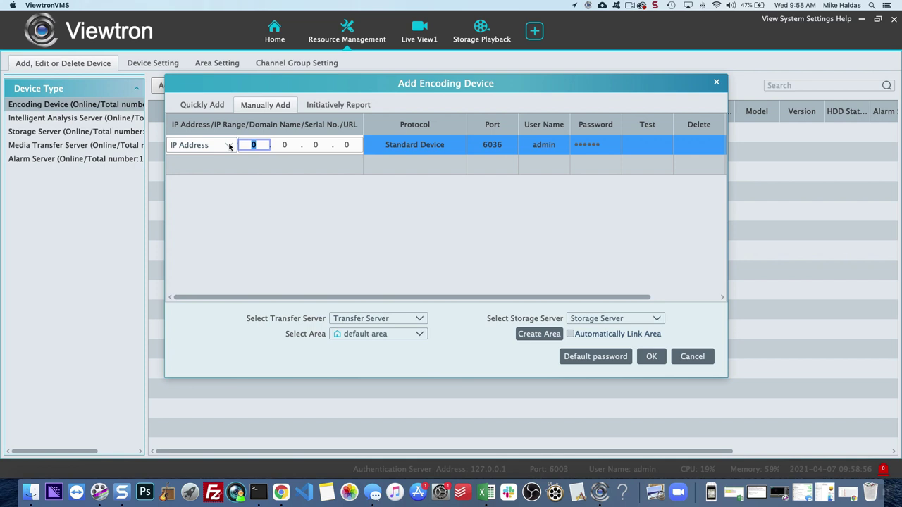
{"action": "left_click", "coordinate": [230, 146]}
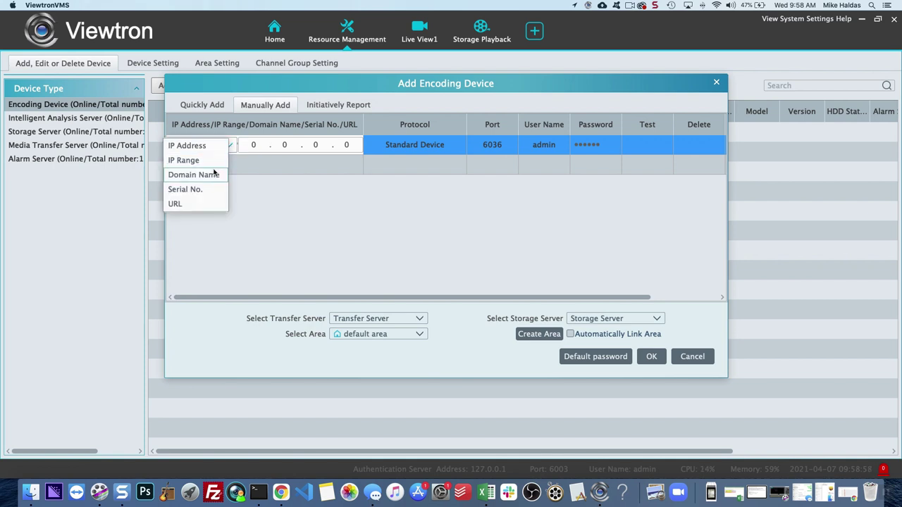
{"action": "left_click", "coordinate": [214, 174]}
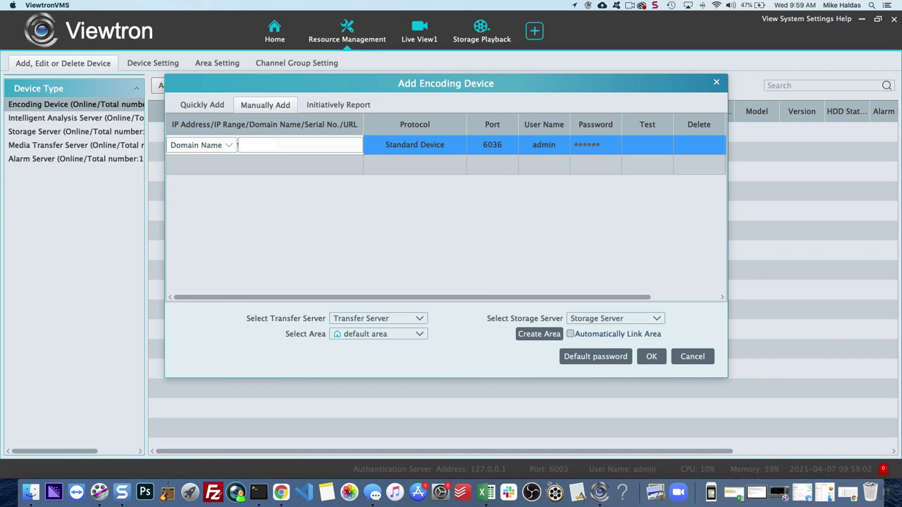
{"action": "type", "text": "autoddns.com"}
Enter the device password for the autoddns.com entry, test its connection and add the device.
{"action": "left_click", "coordinate": [591, 145]}
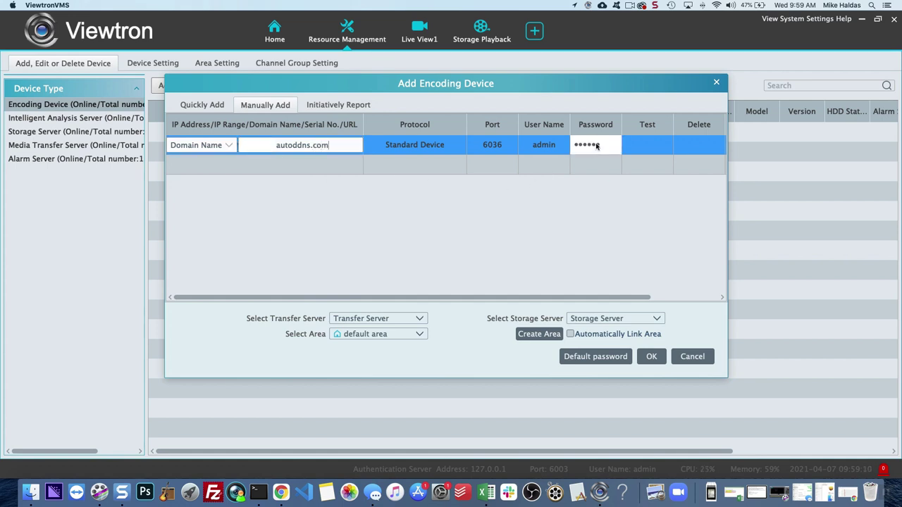
{"action": "double_click", "coordinate": [596, 145]}
{"action": "type", "text": "a"}
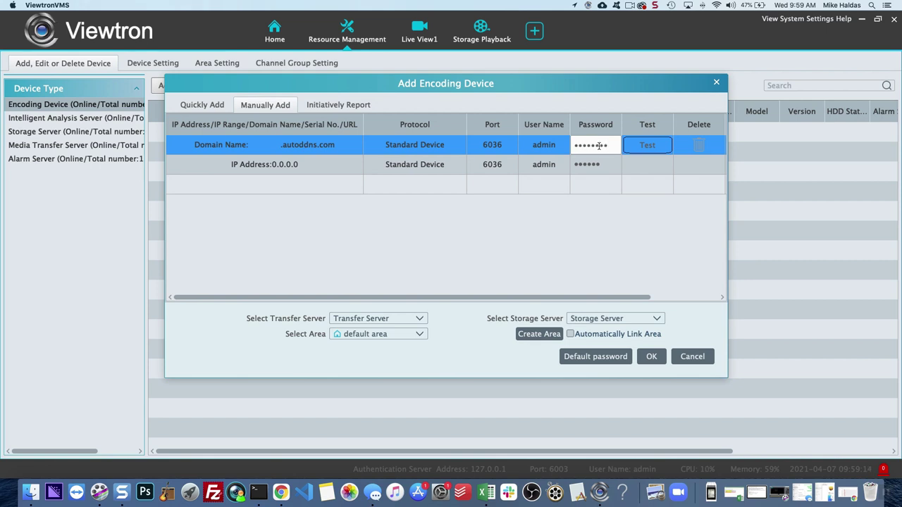
{"action": "left_click", "coordinate": [645, 146]}
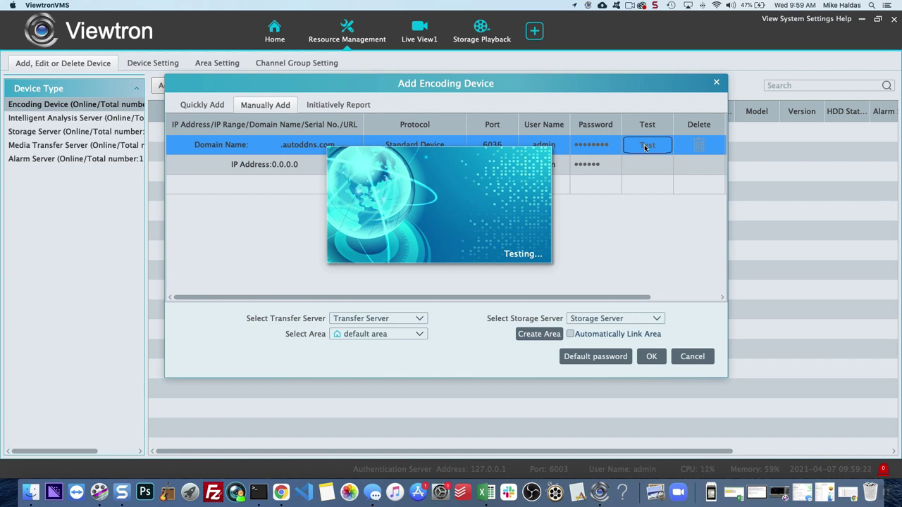
{"action": "left_click", "coordinate": [524, 259]}
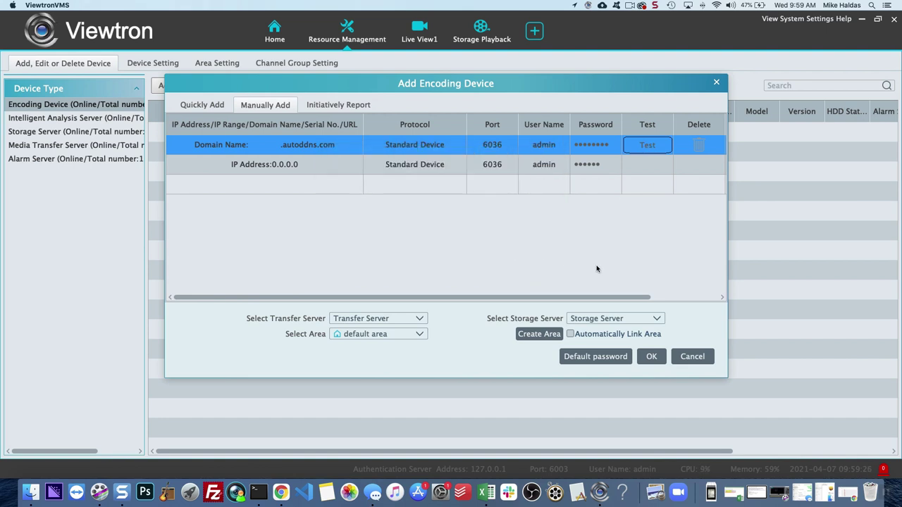
{"action": "left_click", "coordinate": [655, 356]}
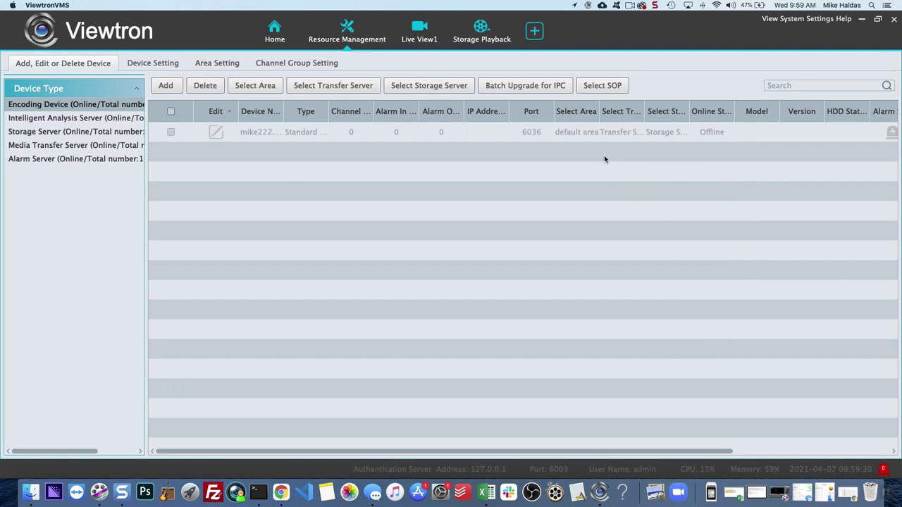
Open Live View1, expand the default area's camera list and set the display to nine panes.
{"action": "left_click", "coordinate": [419, 35]}
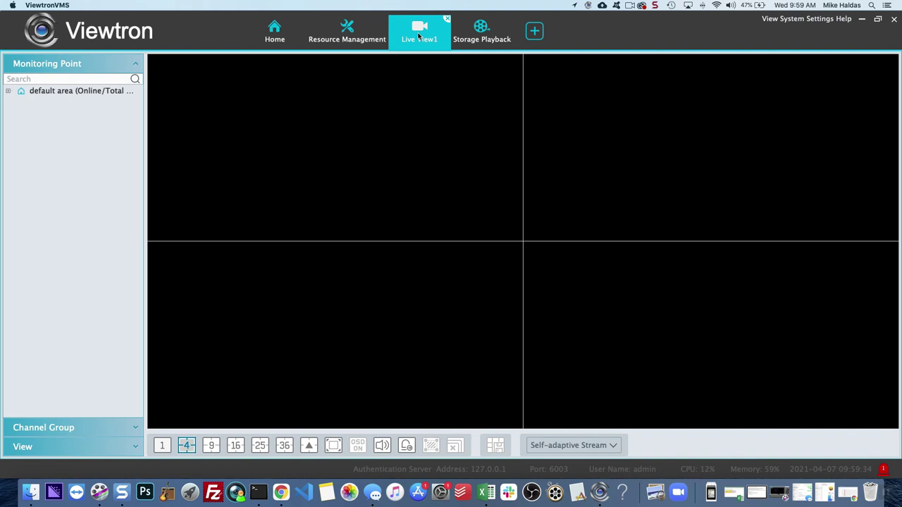
{"action": "left_click", "coordinate": [8, 91]}
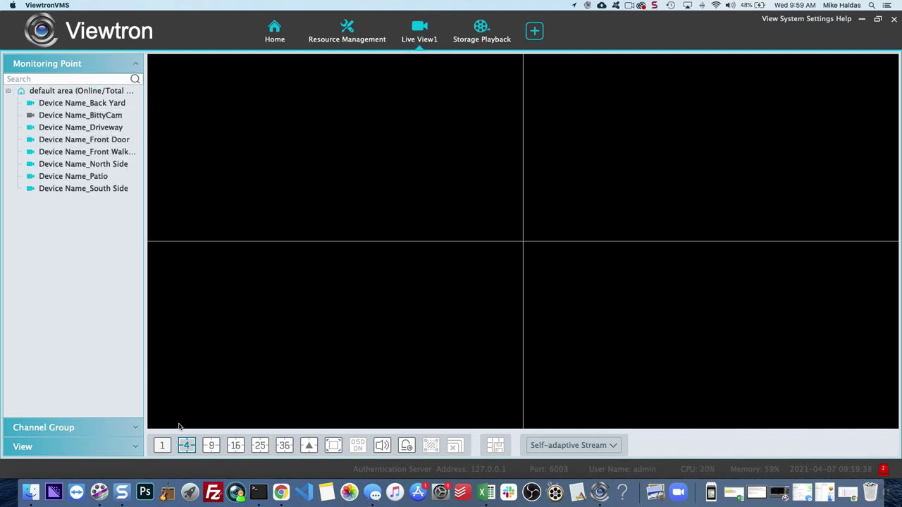
{"action": "left_click", "coordinate": [211, 446]}
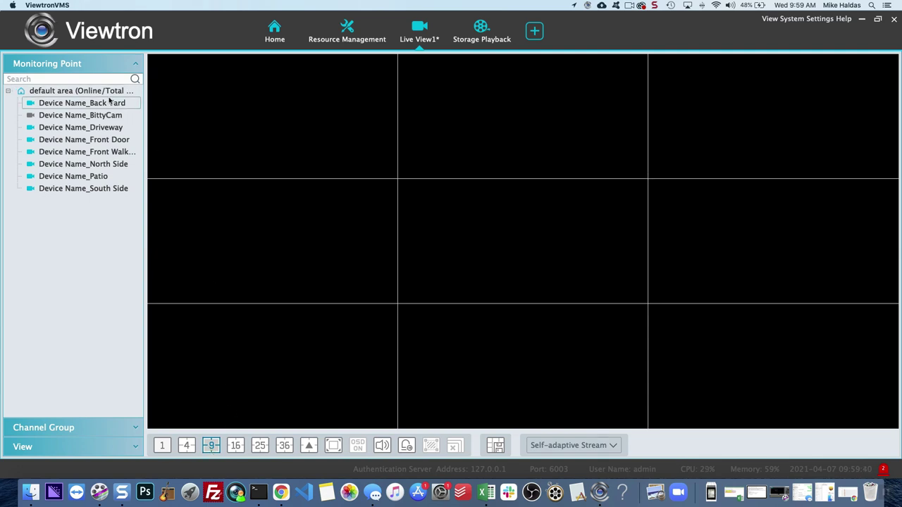
Place the Back Yard, Driveway, Front Door, Front Walkway, North Side, Patio and South Side cameras in consecutive panes of the grid.
{"action": "left_click_drag", "start_coordinate": [107, 102], "coordinate": [241, 108]}
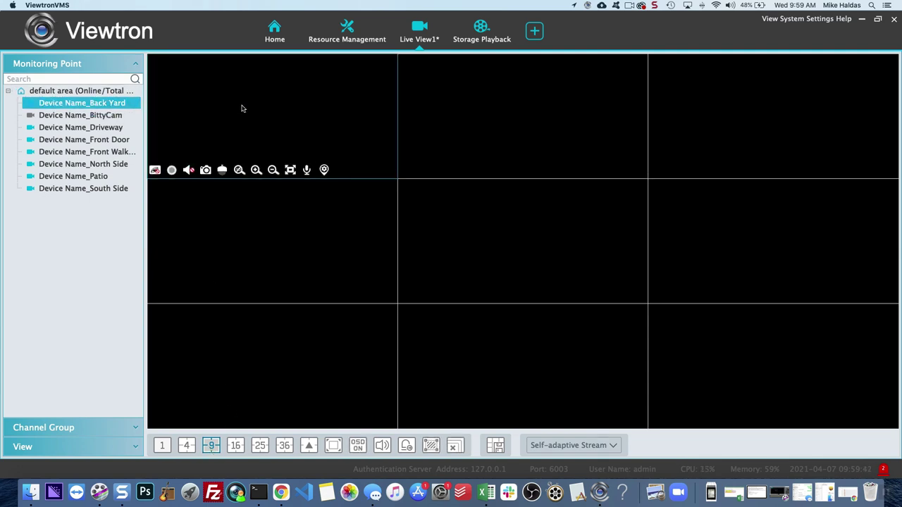
{"action": "left_click_drag", "start_coordinate": [81, 127], "coordinate": [478, 129]}
{"action": "left_click_drag", "start_coordinate": [118, 143], "coordinate": [751, 115]}
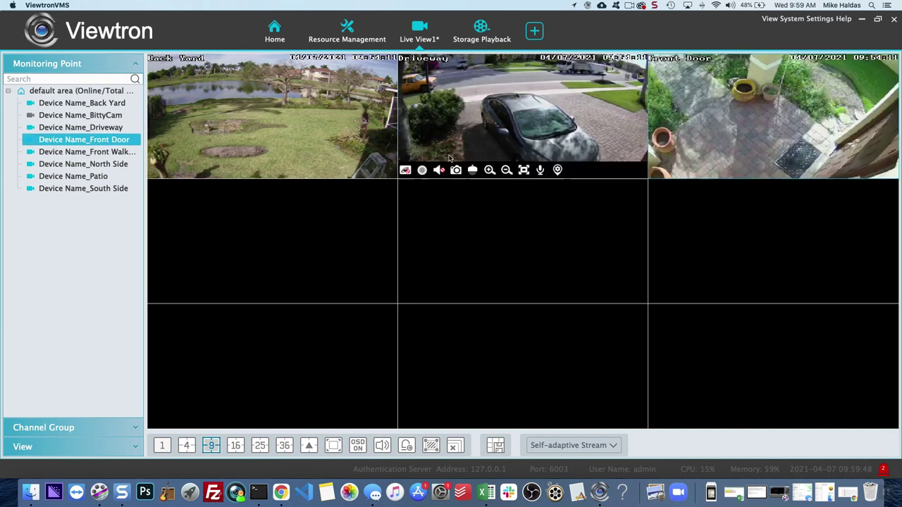
{"action": "left_click_drag", "start_coordinate": [85, 152], "coordinate": [253, 236]}
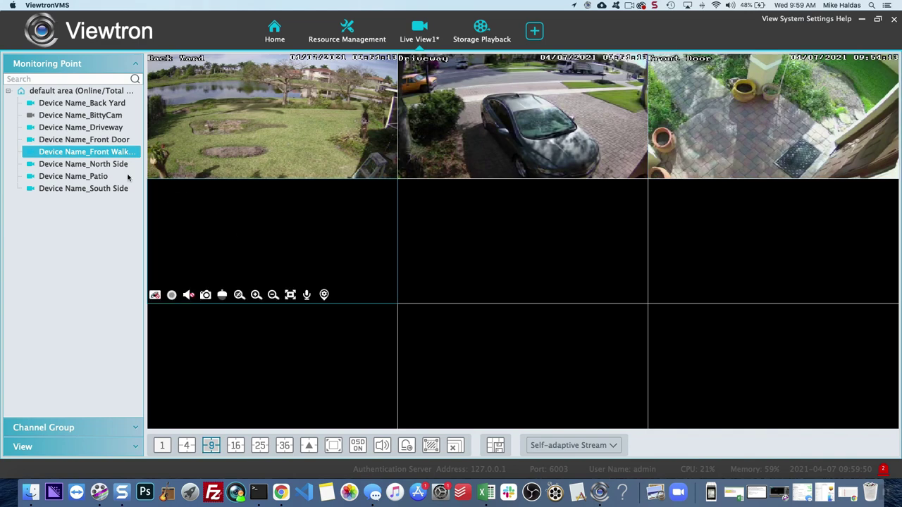
{"action": "left_click_drag", "start_coordinate": [120, 164], "coordinate": [175, 203]}
{"action": "left_click_drag", "start_coordinate": [99, 177], "coordinate": [726, 207]}
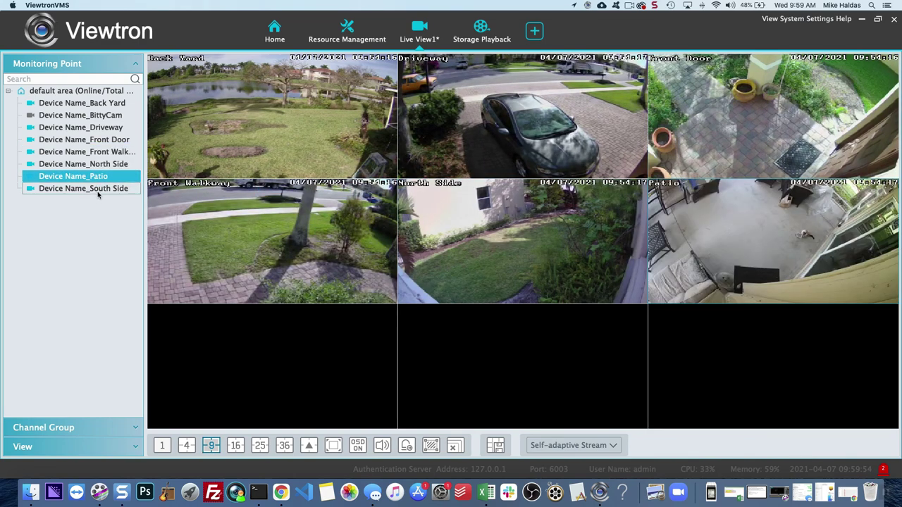
{"action": "left_click_drag", "start_coordinate": [95, 189], "coordinate": [315, 364]}
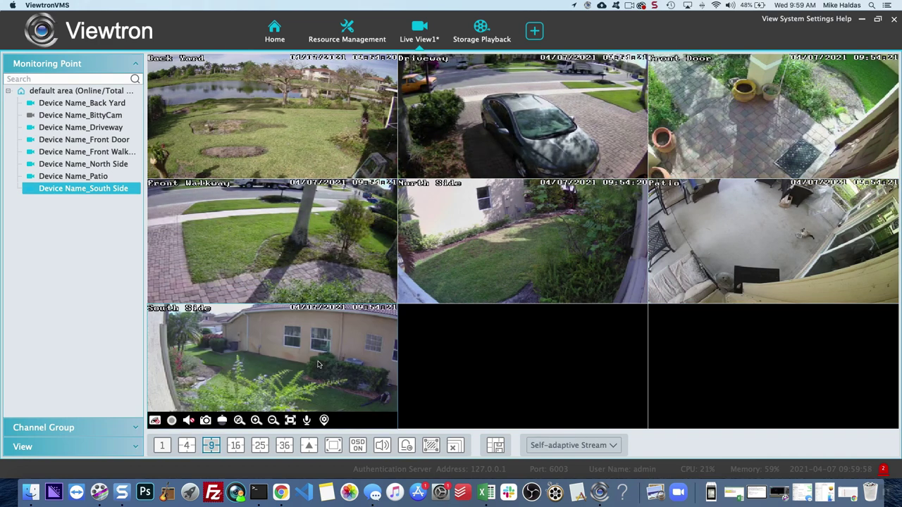
Switch to the four-pane layout and view the Back Yard and Front Door cameras enlarged in turn, restoring the grid each time.
{"action": "left_click", "coordinate": [187, 446]}
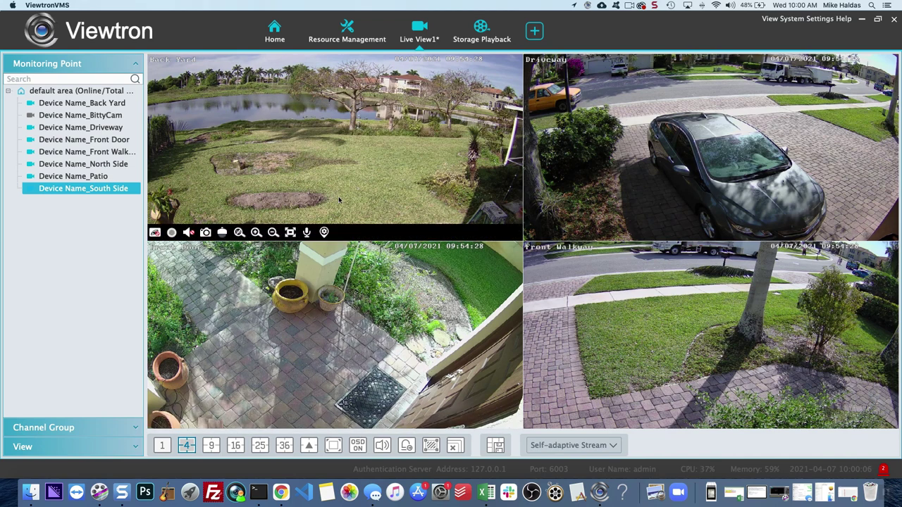
{"action": "double_click", "coordinate": [336, 168]}
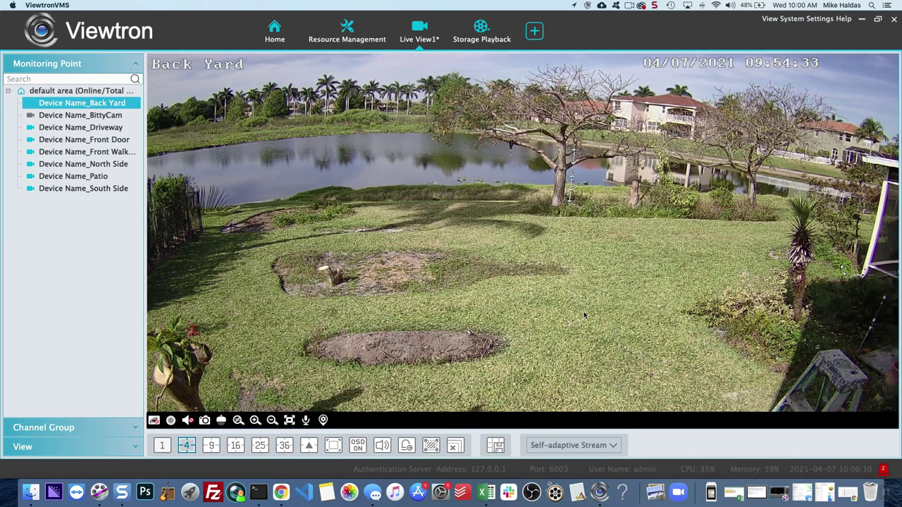
{"action": "double_click", "coordinate": [570, 245]}
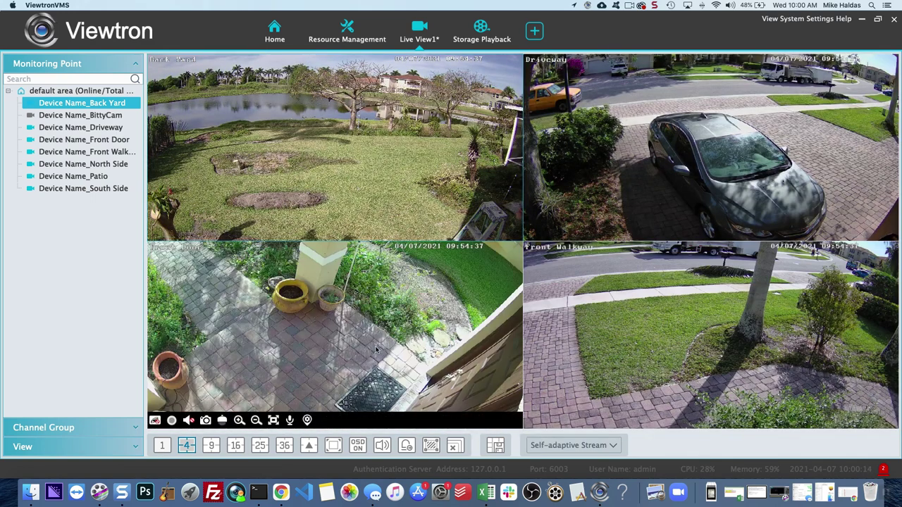
{"action": "double_click", "coordinate": [346, 343]}
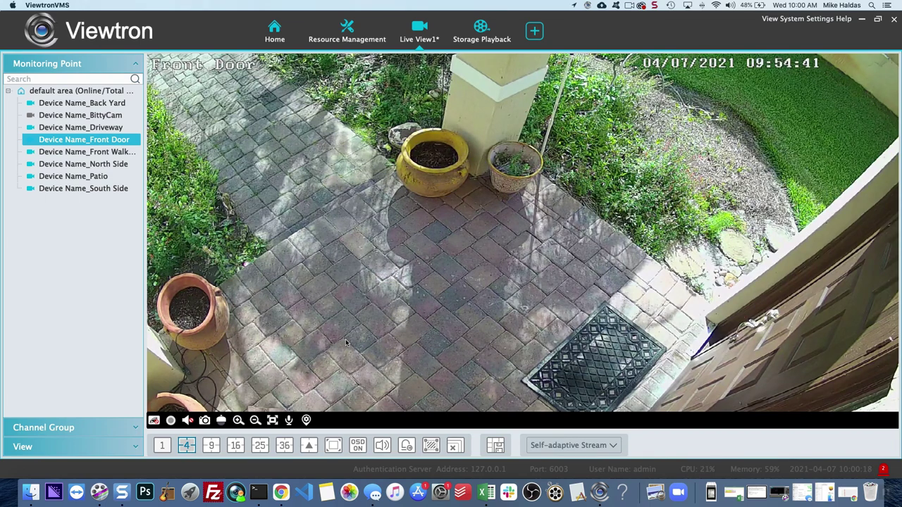
{"action": "double_click", "coordinate": [491, 271]}
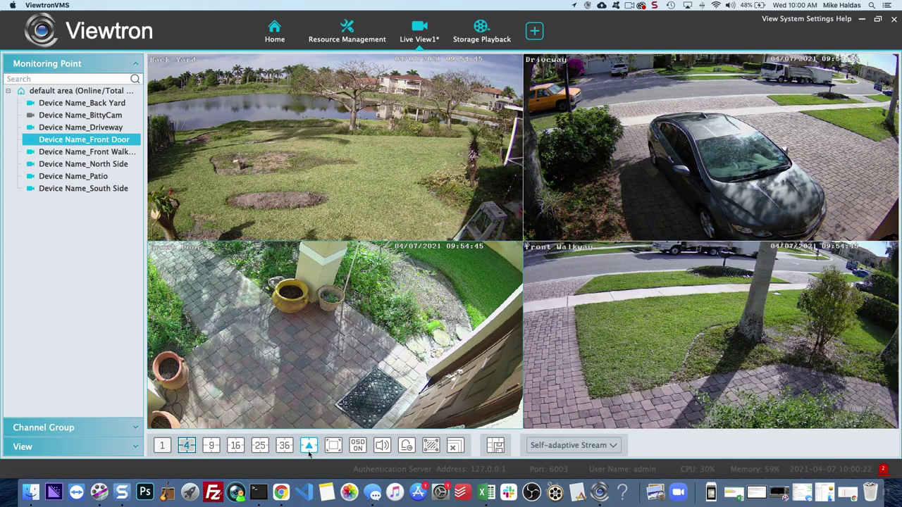
Apply the standard six-pane layout and swap the Front Door camera into the large pane in place of Back Yard.
{"action": "left_click", "coordinate": [308, 445]}
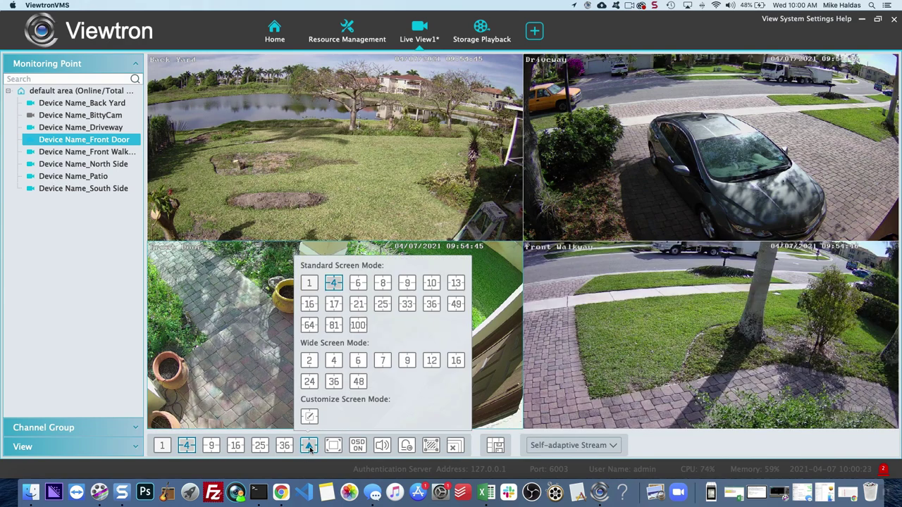
{"action": "left_click", "coordinate": [358, 283]}
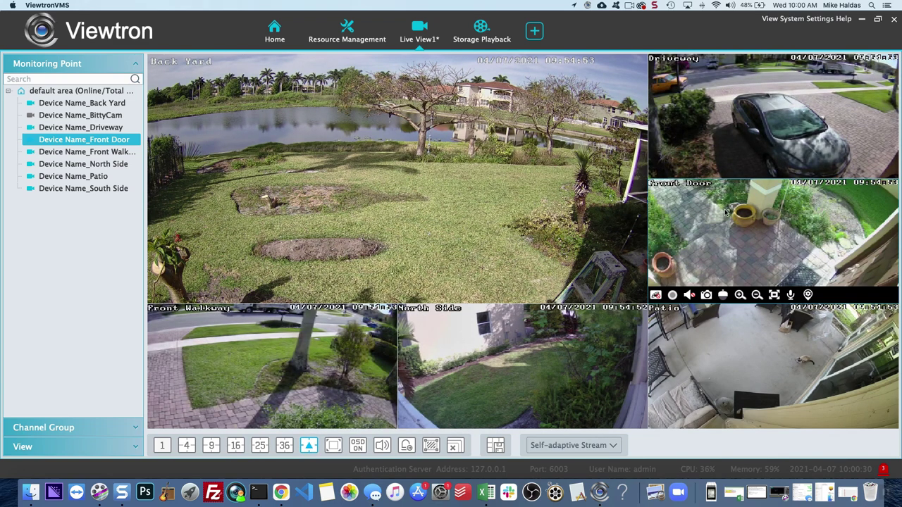
{"action": "left_click_drag", "start_coordinate": [733, 239], "coordinate": [379, 206]}
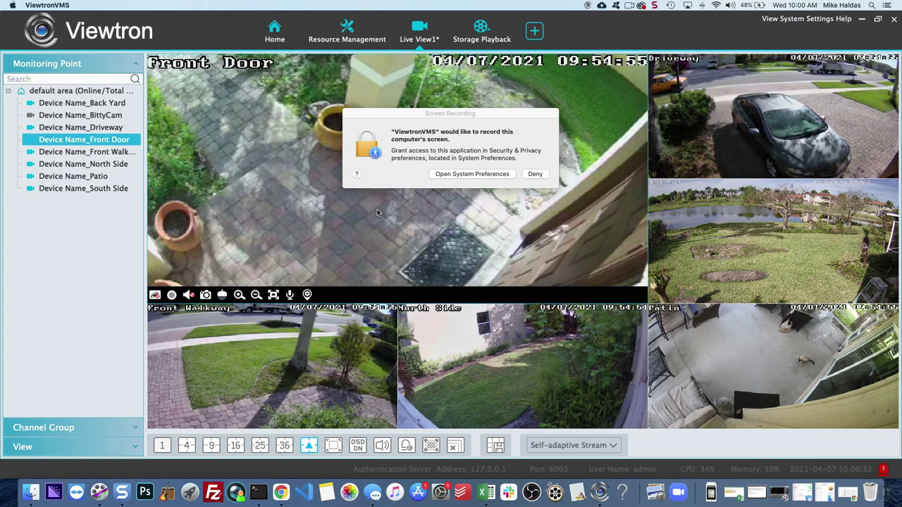
Check the macOS Screen Recording permission for ViewtronVMS and close the Security & Privacy preferences.
{"action": "left_click", "coordinate": [467, 174]}
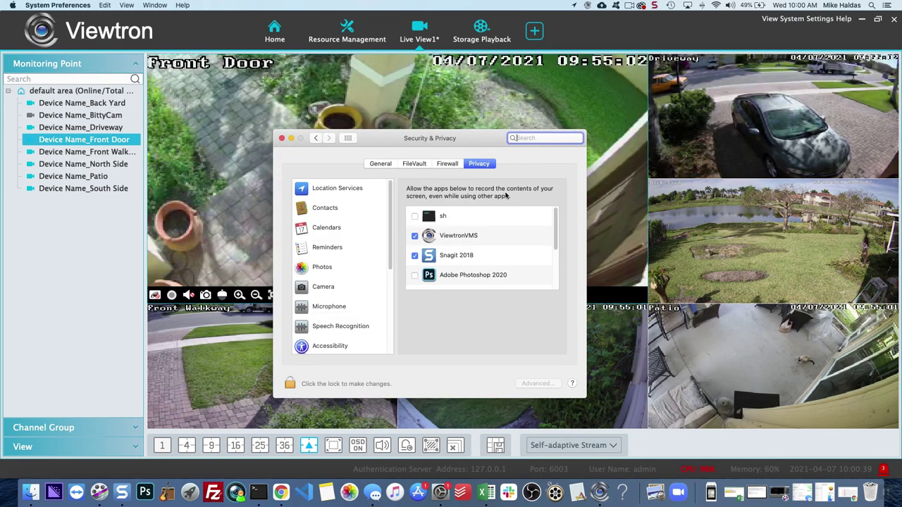
{"action": "left_click", "coordinate": [282, 138]}
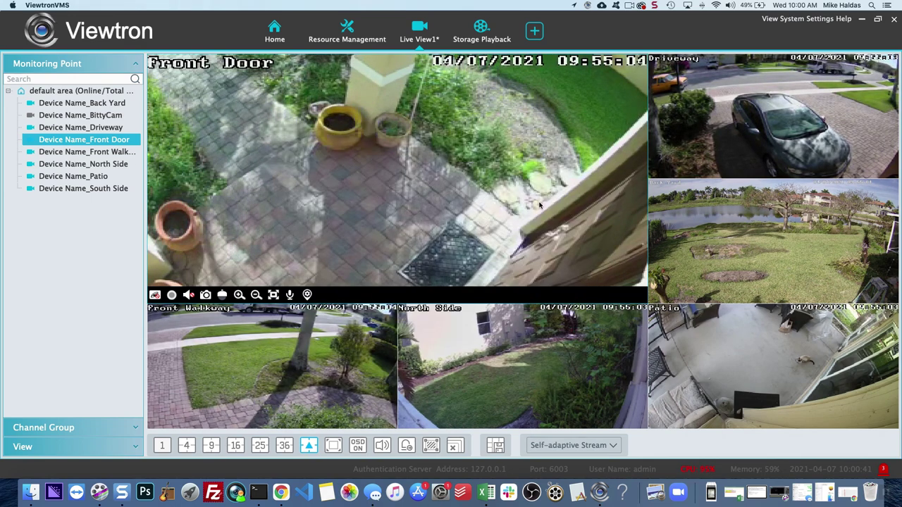
View the Front Door camera enlarged to fill the display, and return to the standard six-pane layout.
{"action": "double_click", "coordinate": [493, 203]}
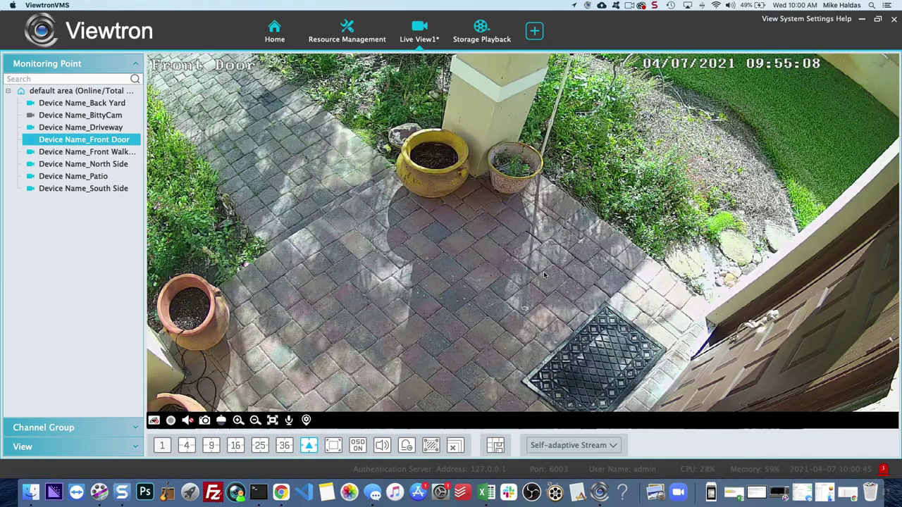
{"action": "left_click", "coordinate": [309, 445]}
{"action": "left_click", "coordinate": [358, 283]}
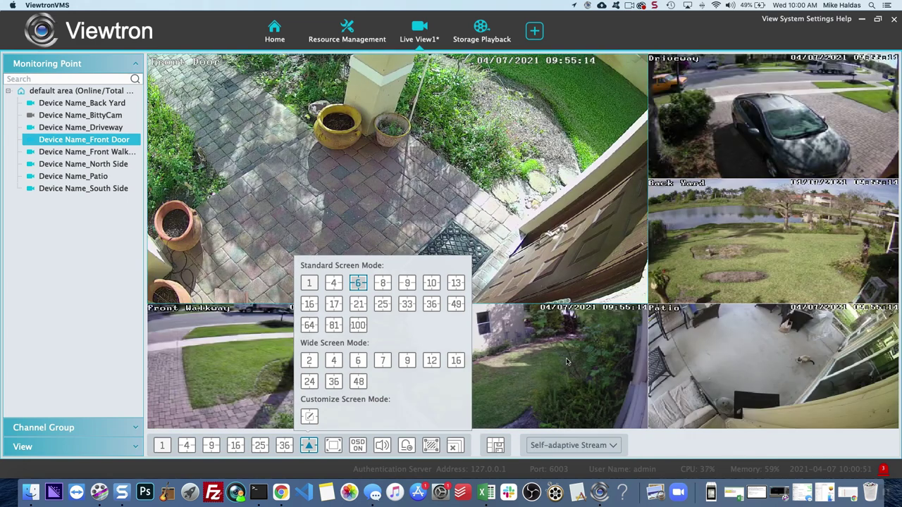
{"action": "left_click", "coordinate": [556, 266]}
{"action": "mouse_move", "coordinate": [601, 345]}
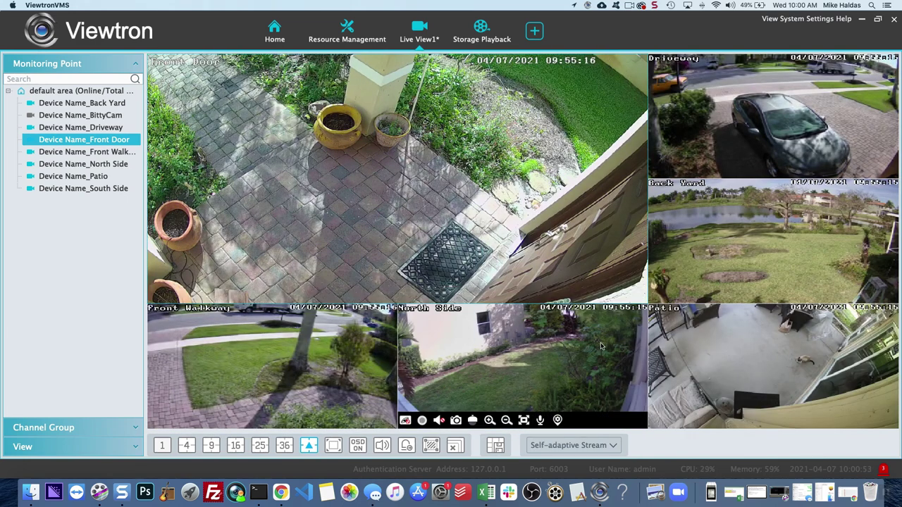